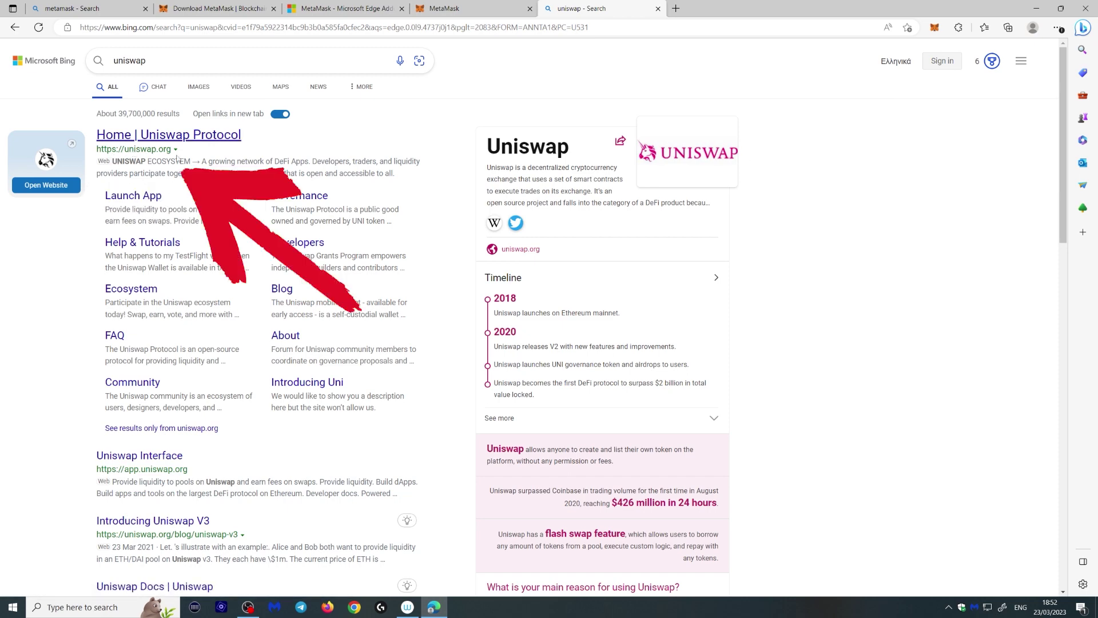
Launch the Uniswap app from the Uniswap Protocol result and bring up the Connect a wallet panel.
{"action": "left_click", "coordinate": [172, 135]}
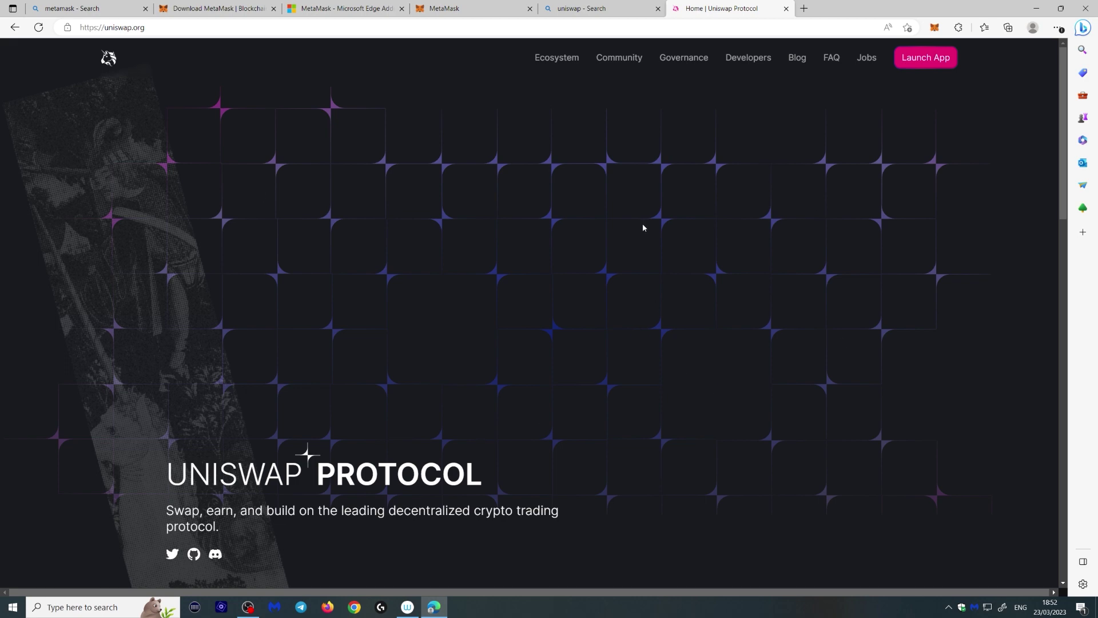
{"action": "left_click", "coordinate": [925, 57]}
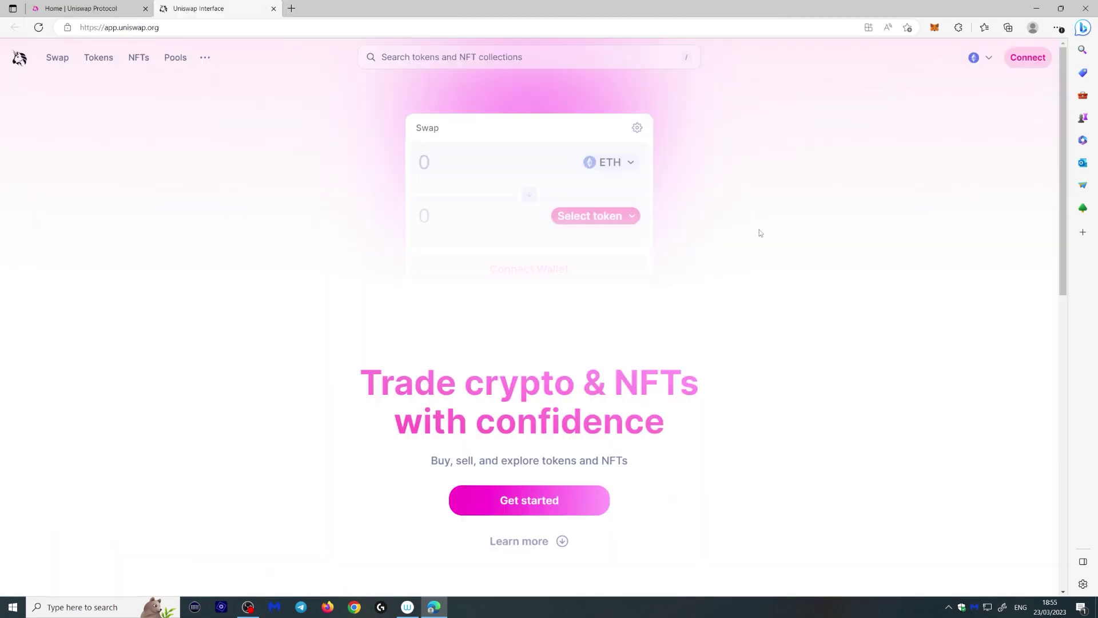
{"action": "left_click", "coordinate": [1033, 65]}
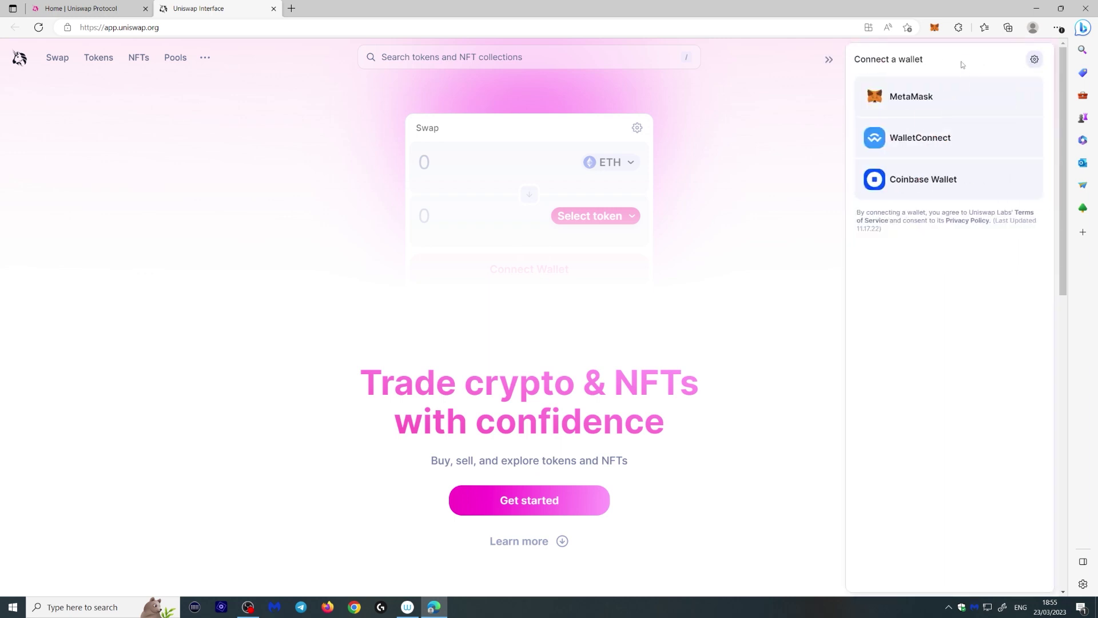
Connect MetaMask Account 1 to app.uniswap.org, approving both steps of the MetaMask request.
{"action": "left_click", "coordinate": [922, 97]}
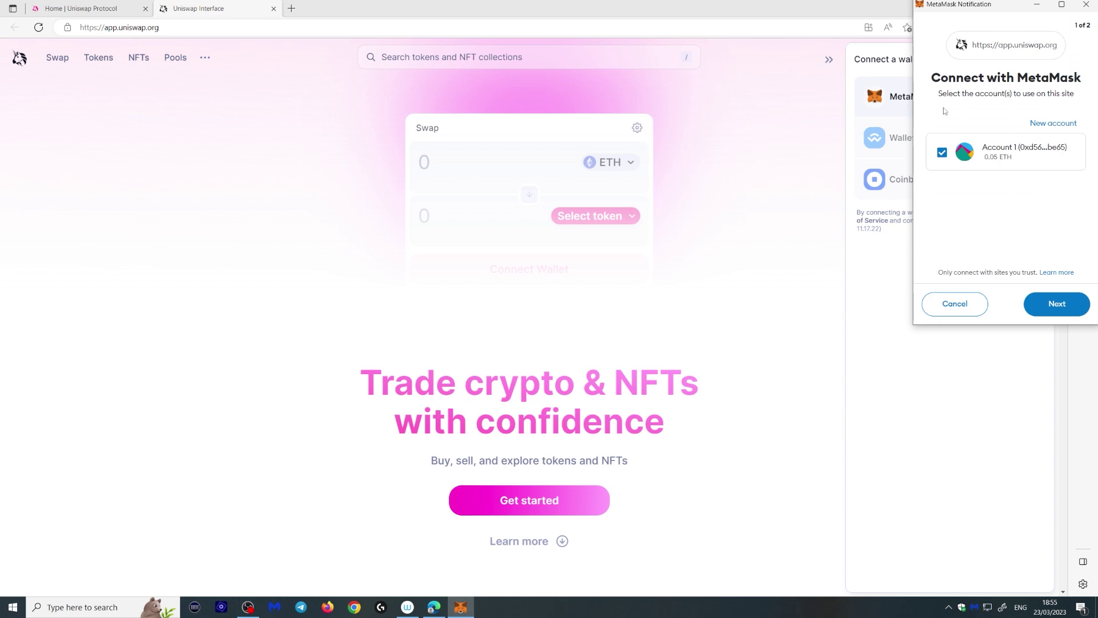
{"action": "left_click", "coordinate": [1056, 304]}
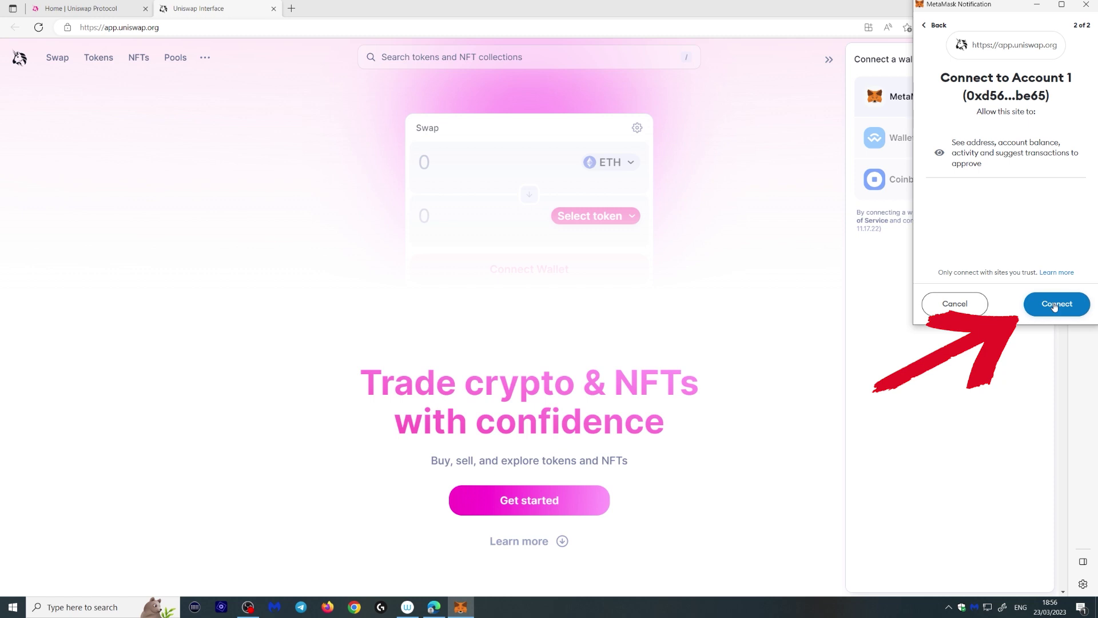
{"action": "left_click", "coordinate": [1055, 305]}
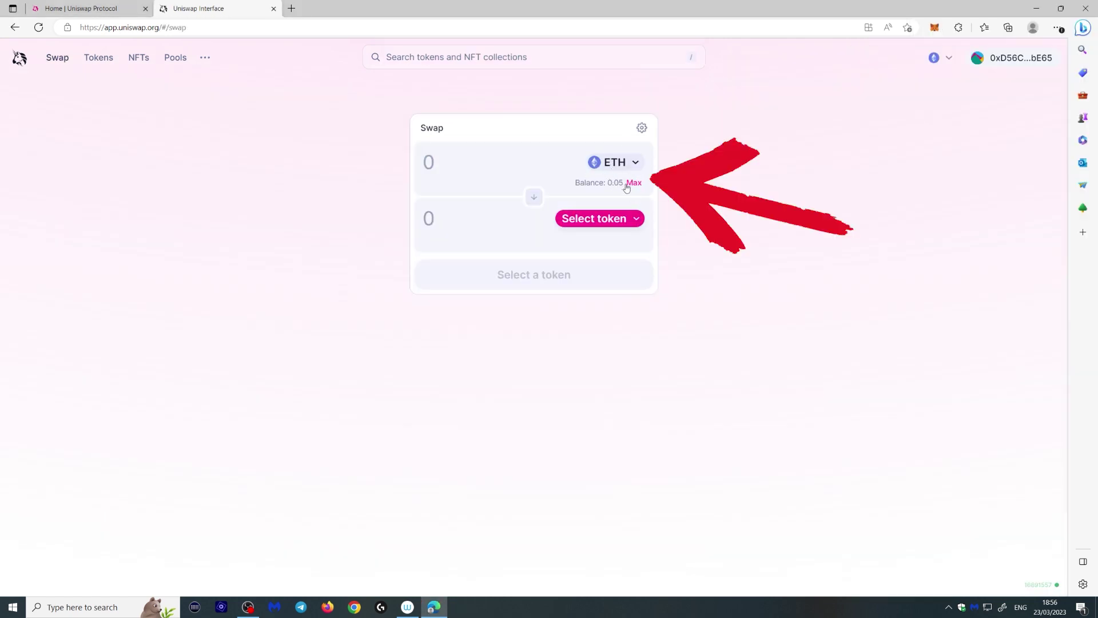
Rank Uniswap's top tokens by 1D stats and open the Lido DAO Token (LDO) page.
{"action": "left_click", "coordinate": [616, 219]}
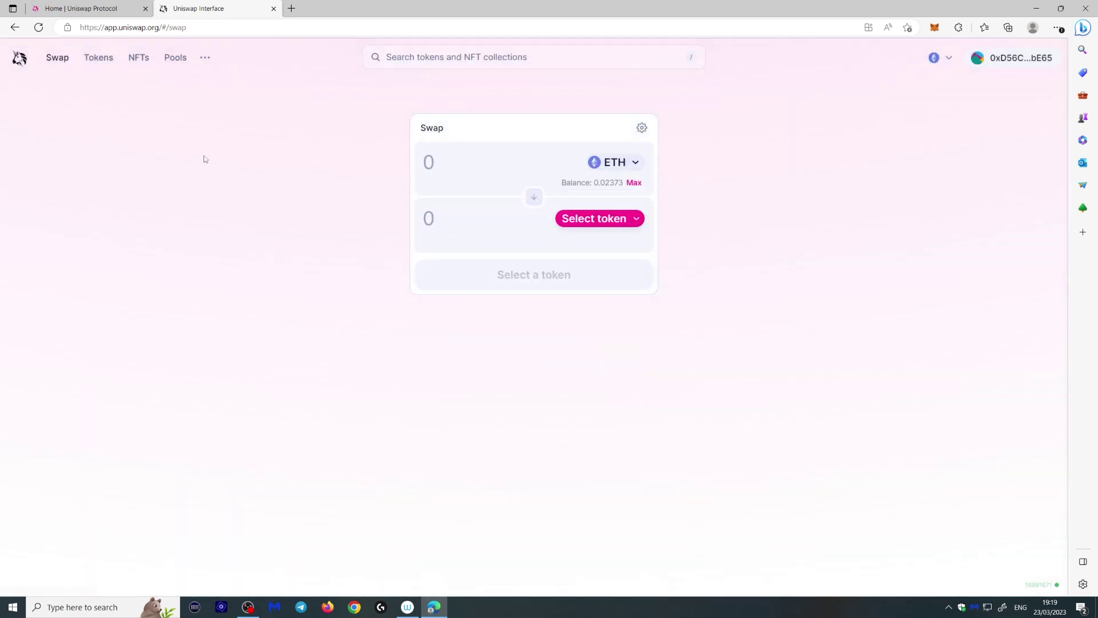
{"action": "left_click", "coordinate": [93, 67]}
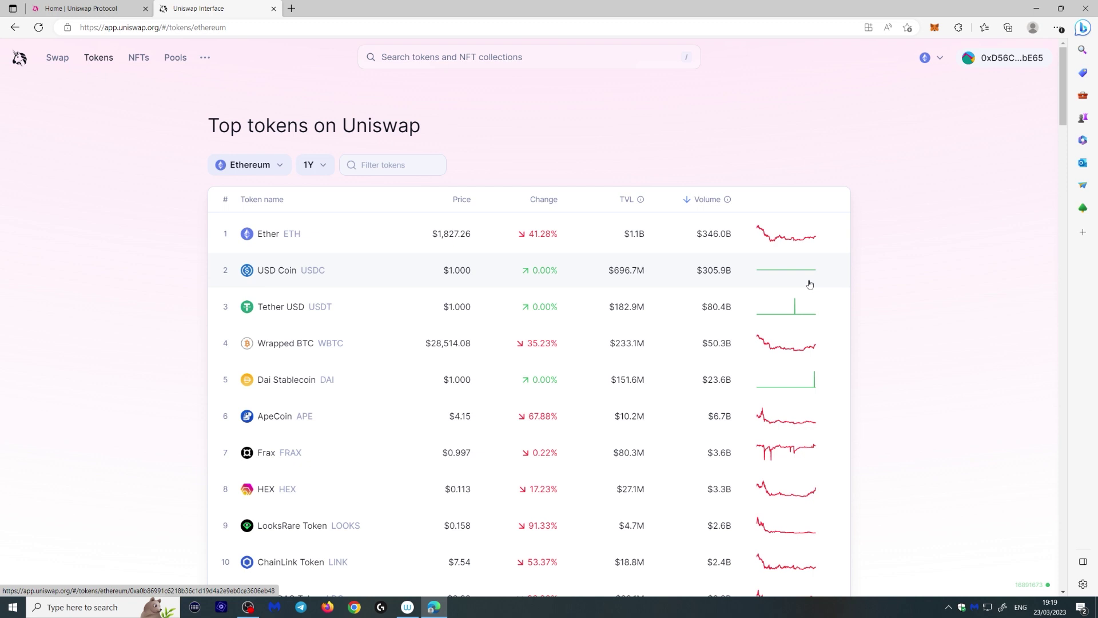
{"action": "left_click", "coordinate": [314, 165]}
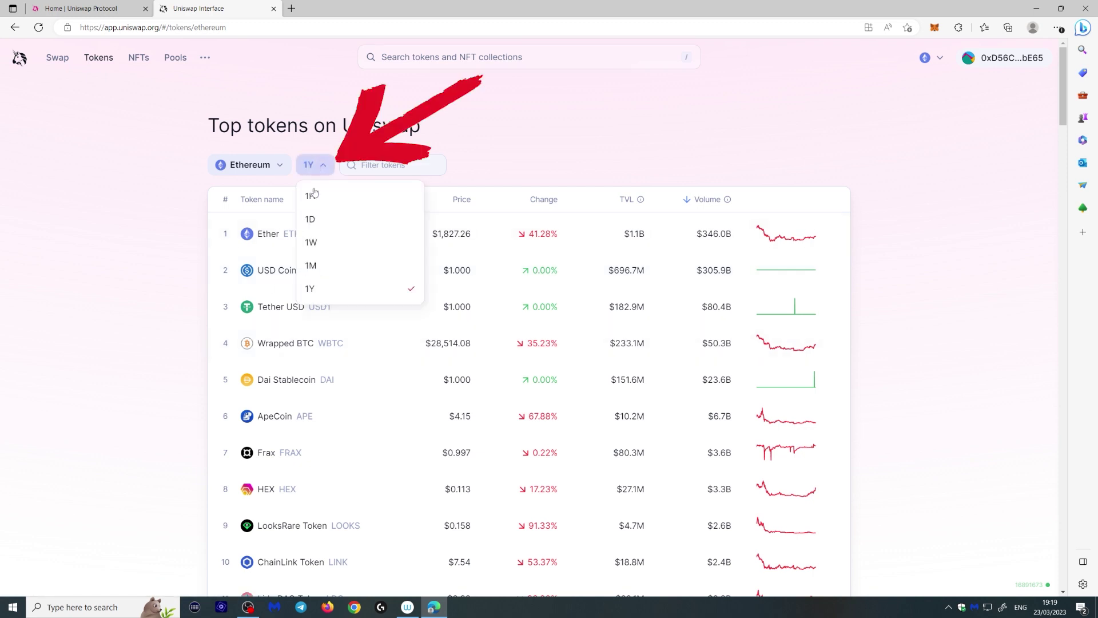
{"action": "left_click", "coordinate": [310, 219]}
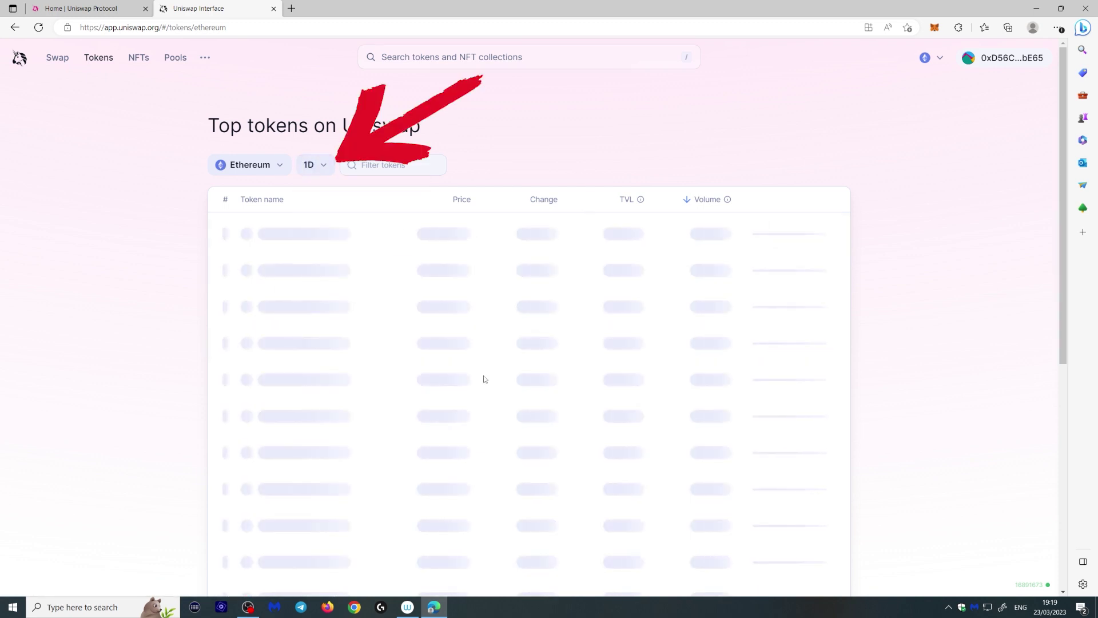
{"action": "left_click", "coordinate": [258, 169]}
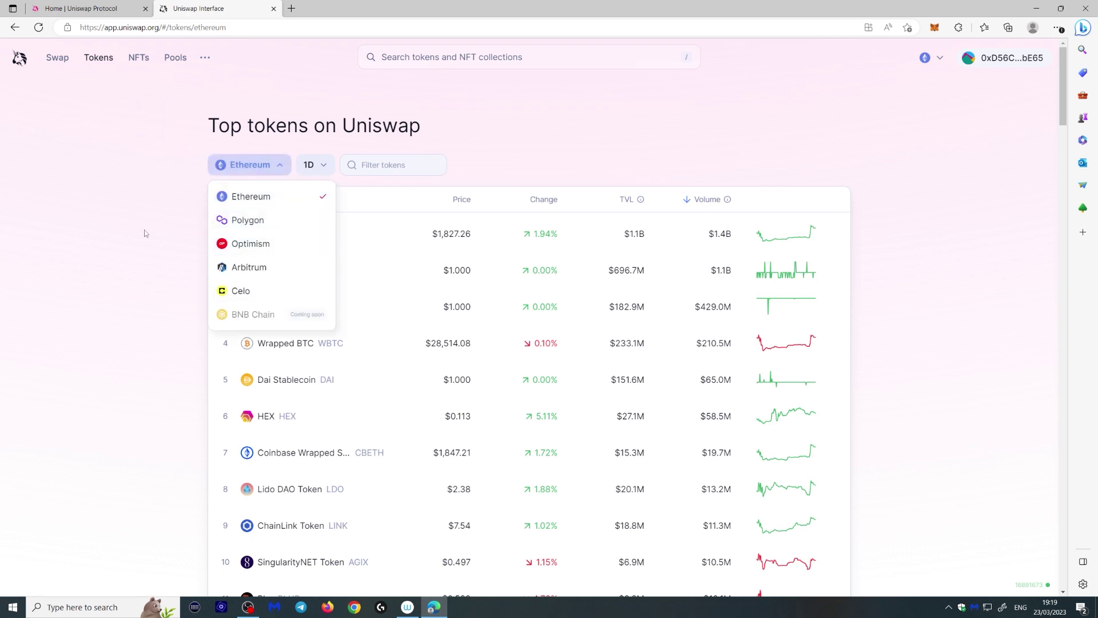
{"action": "left_click", "coordinate": [84, 248]}
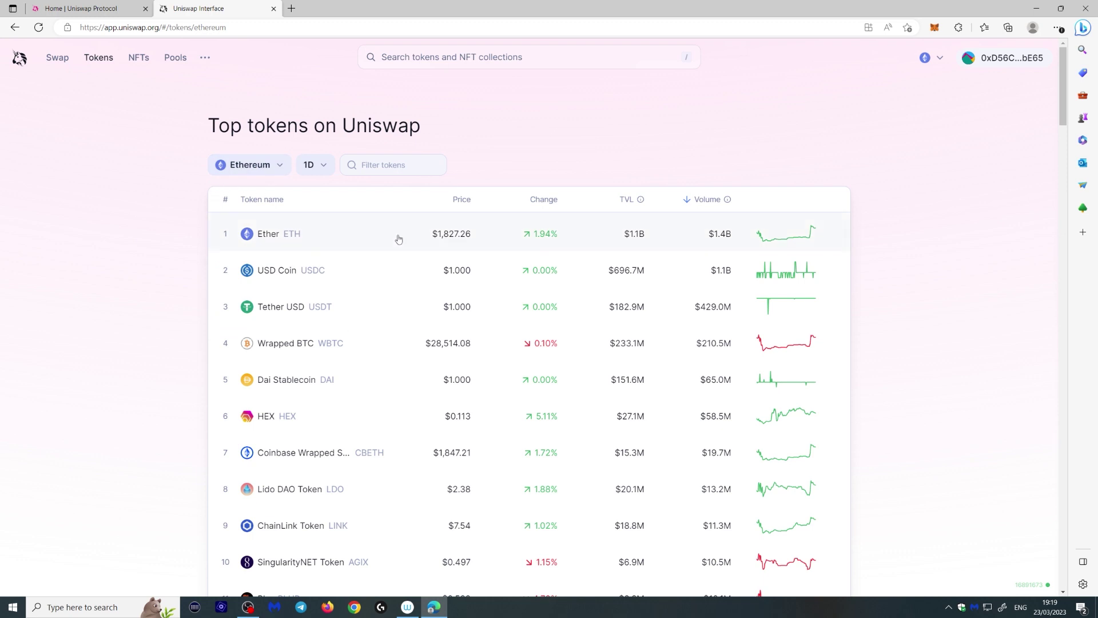
{"action": "left_click", "coordinate": [327, 493]}
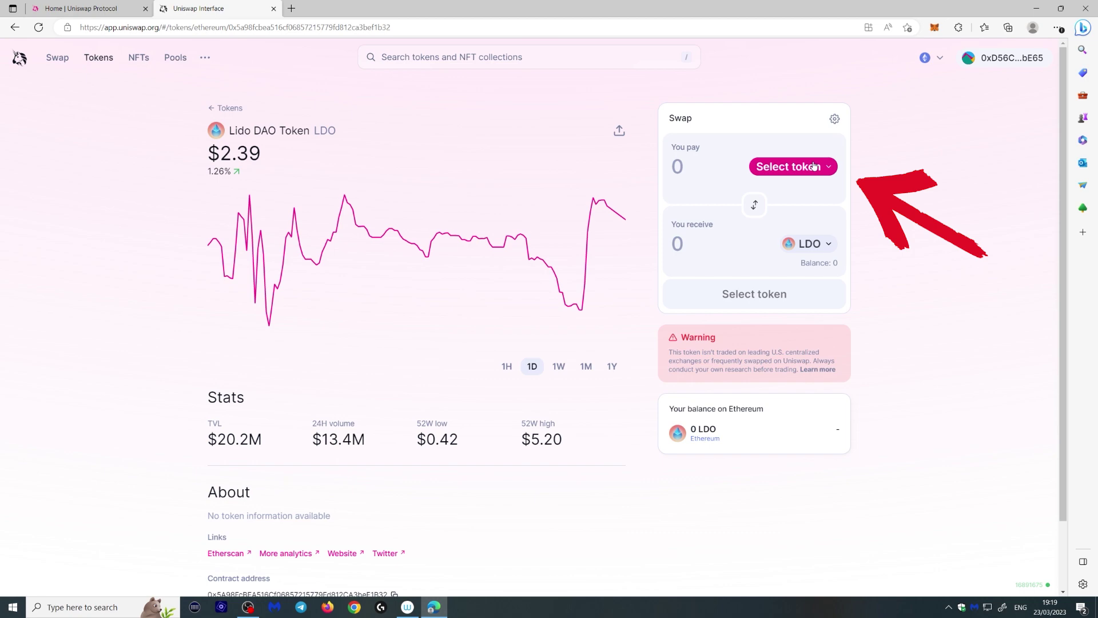
Set up a swap paying 0.01 ETH for 7.6663 LDO and review it.
{"action": "left_click", "coordinate": [814, 168]}
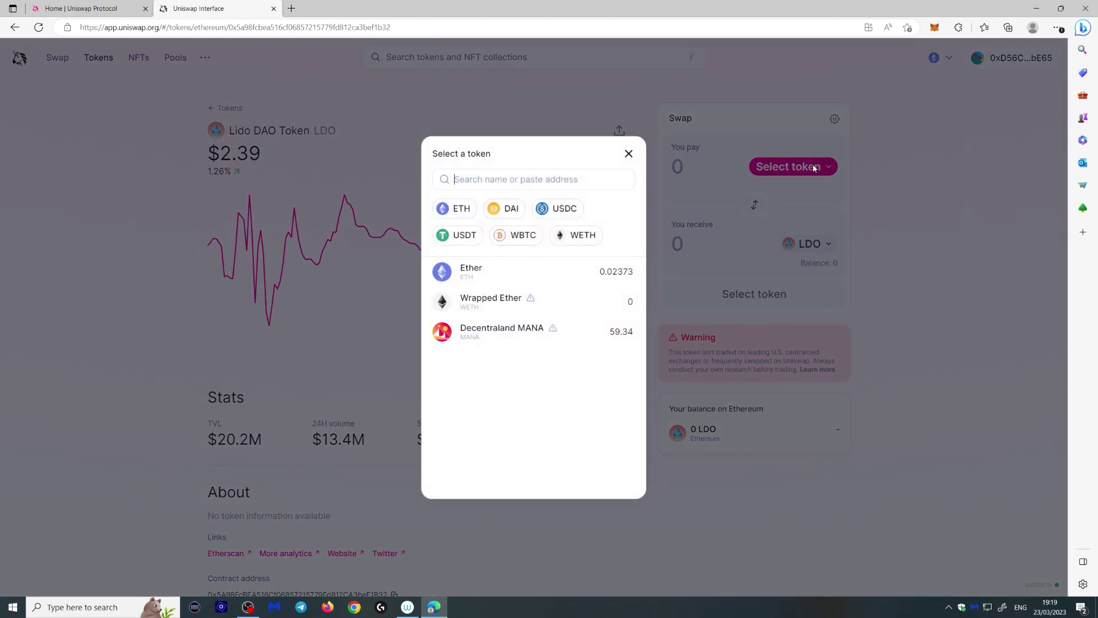
{"action": "left_click", "coordinate": [574, 241]}
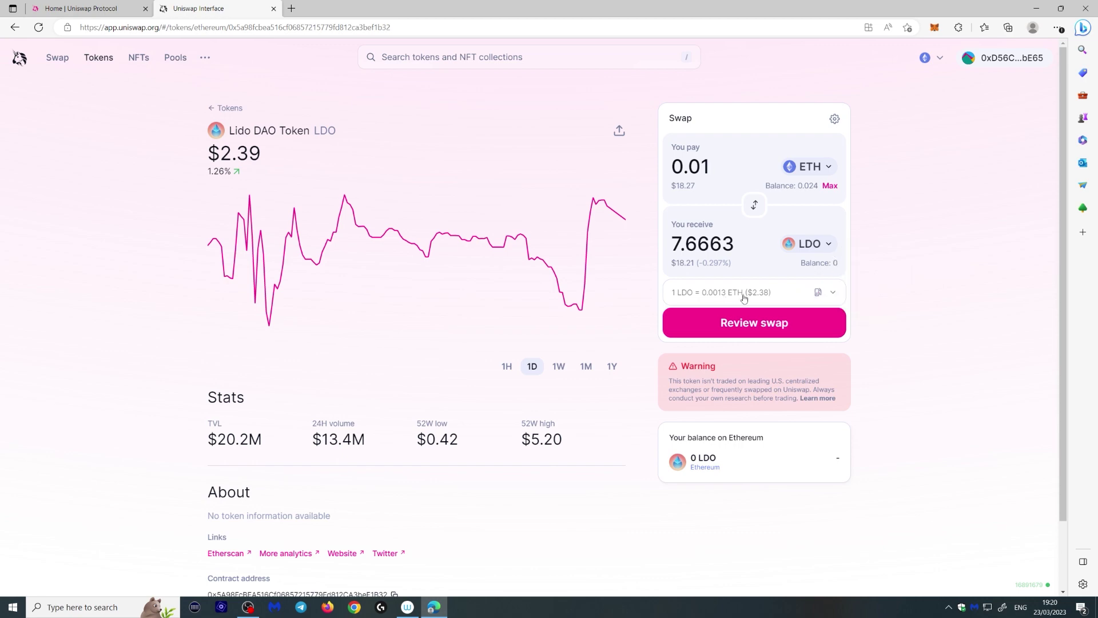
{"action": "left_click", "coordinate": [746, 323]}
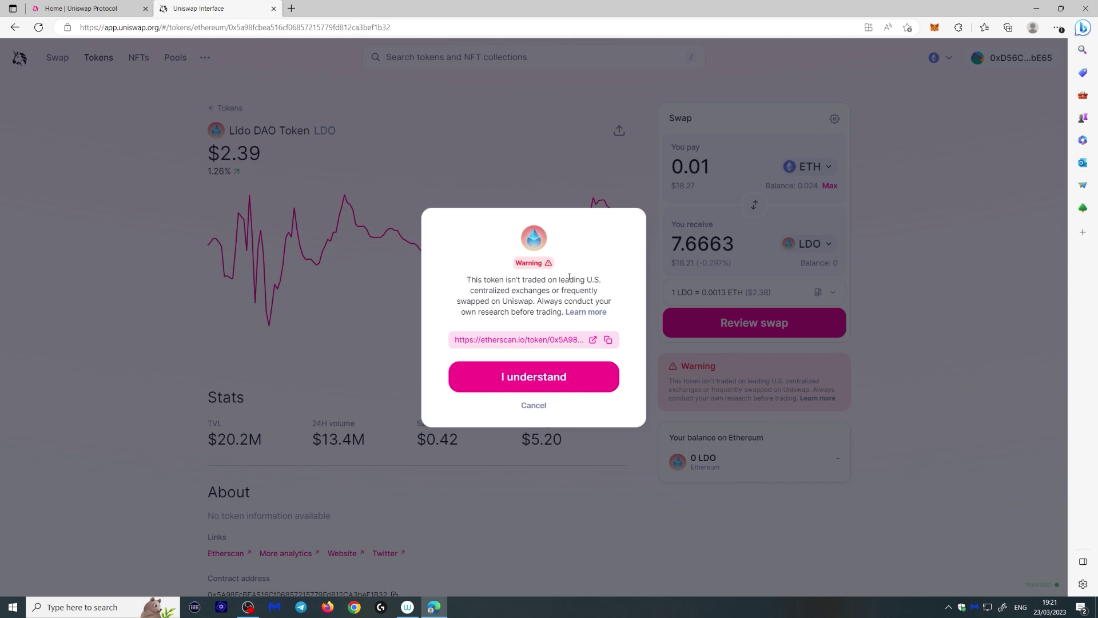
Acknowledge the LDO risk warning, note the ~$8.03 network fee, and submit the swap.
{"action": "left_click", "coordinate": [531, 382]}
{"action": "left_click_drag", "start_coordinate": [610, 353], "coordinate": [629, 352]}
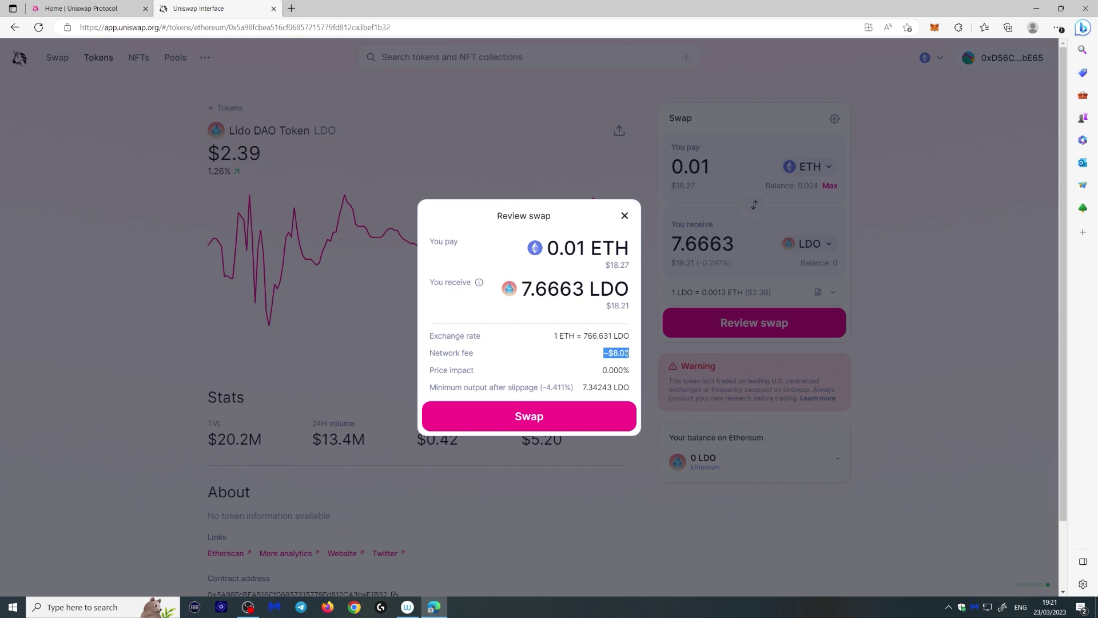
{"action": "left_click", "coordinate": [588, 424]}
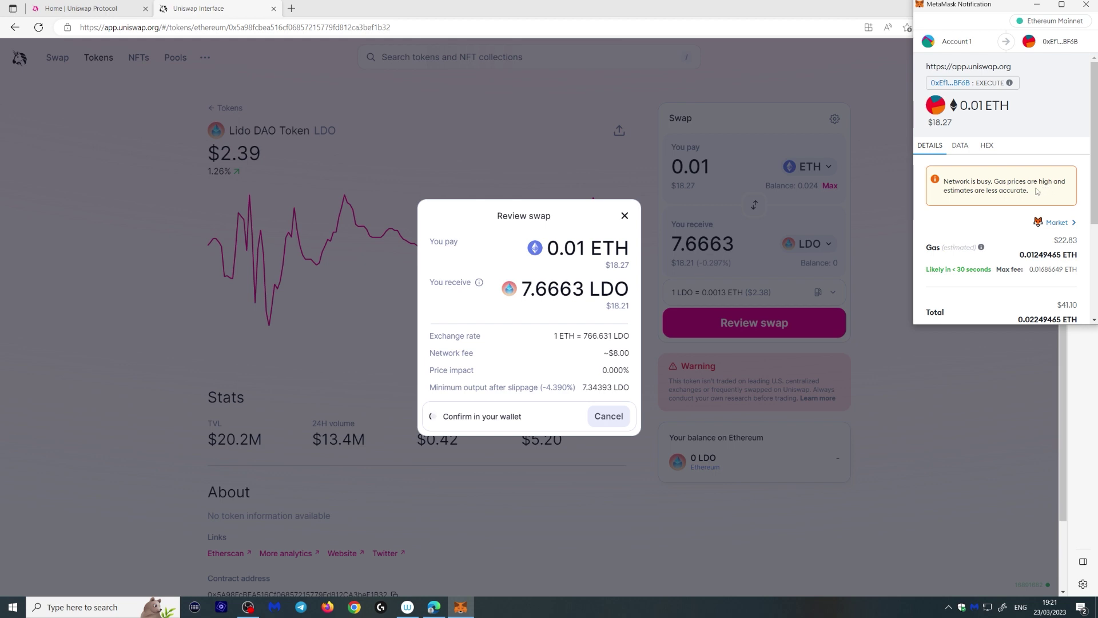
Check the MetaMask total gas cost and insufficient-ETH error, then cancel the request.
{"action": "scroll", "coordinate": [1019, 202], "scroll_direction": "down", "scroll_amount": 2}
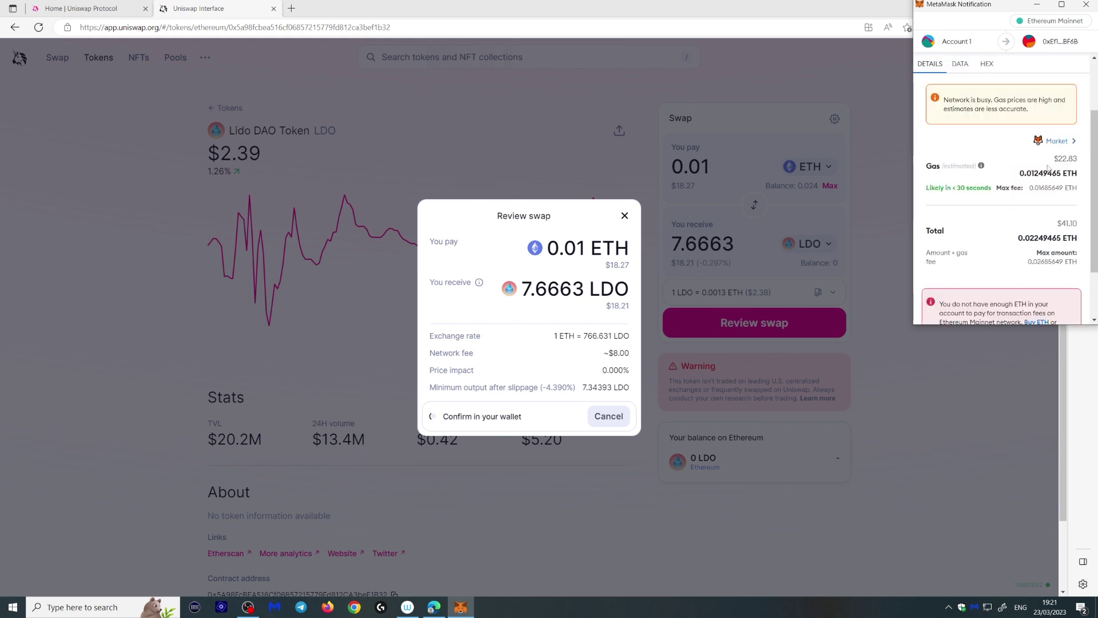
{"action": "scroll", "coordinate": [1048, 203], "scroll_direction": "down", "scroll_amount": 1}
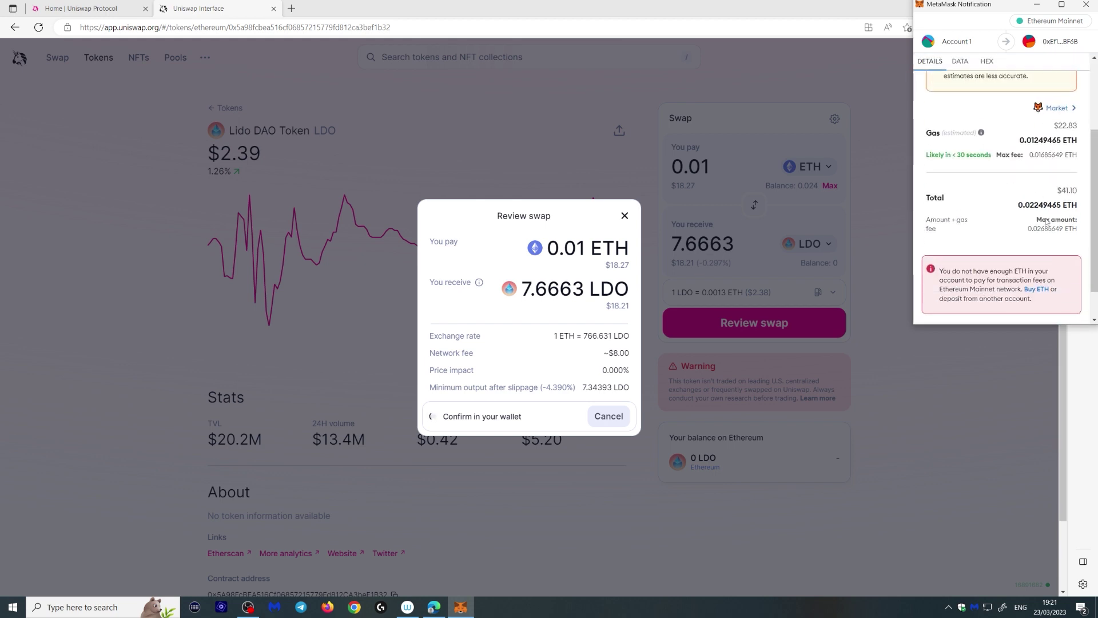
{"action": "double_click", "coordinate": [1059, 182]}
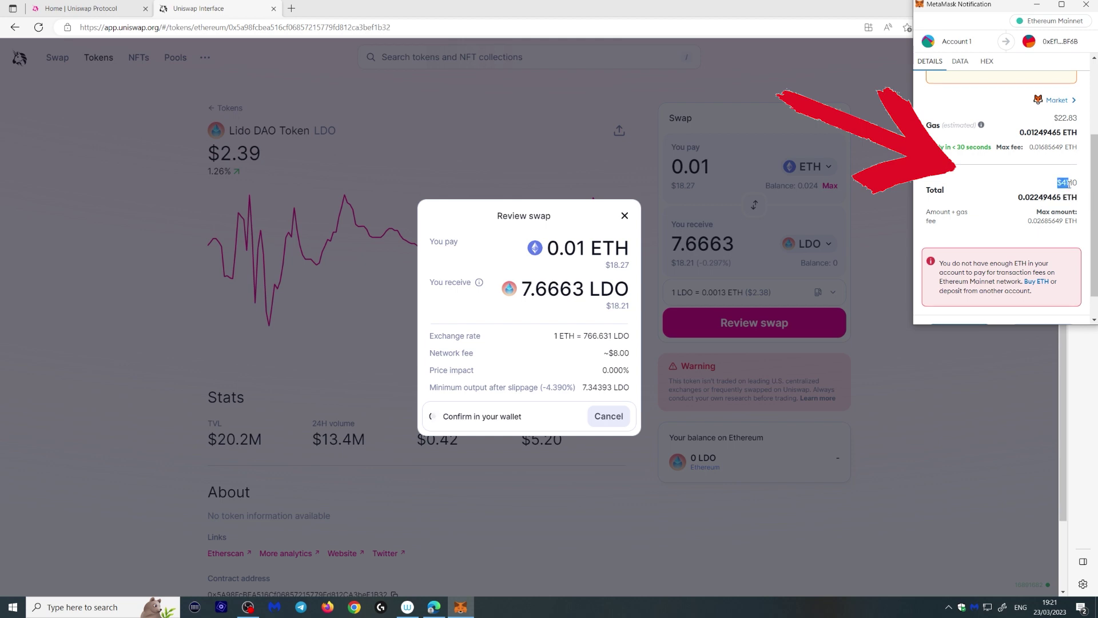
{"action": "scroll", "coordinate": [999, 291], "scroll_direction": "down", "scroll_amount": 1}
{"action": "left_click", "coordinate": [983, 314]}
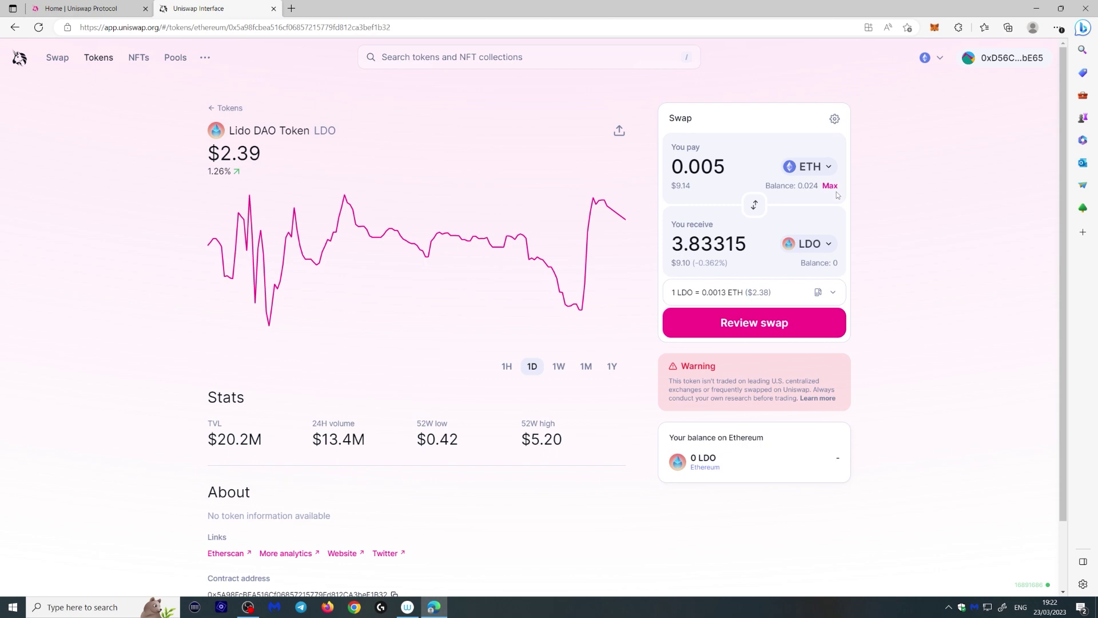
Set up a swap of the full MANA balance (about 59.35 MANA) for LDO and review it.
{"action": "left_click", "coordinate": [826, 167]}
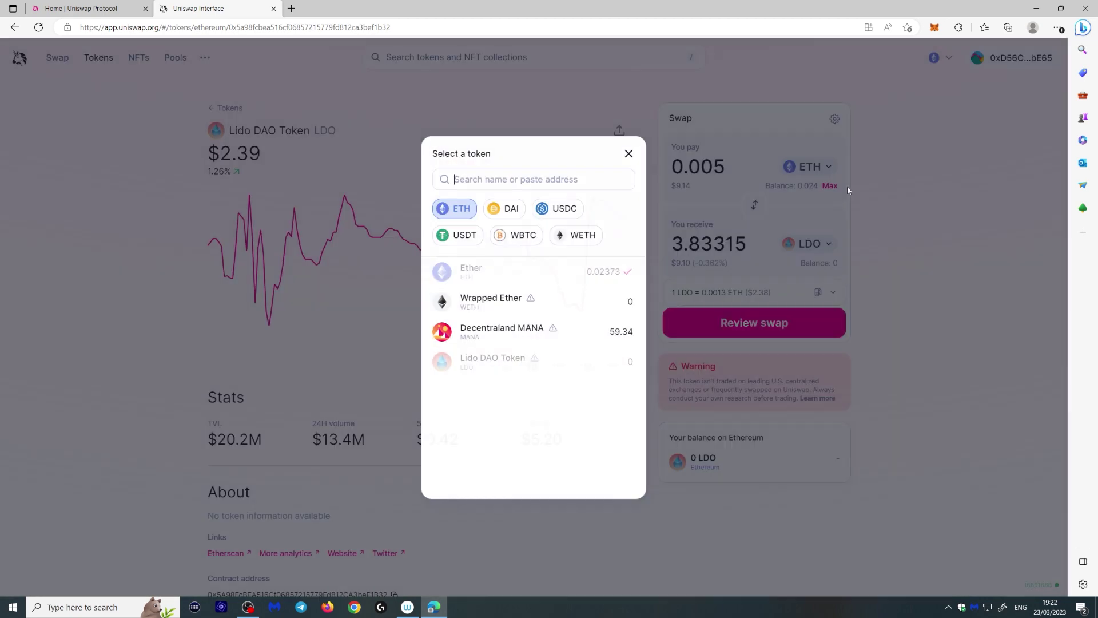
{"action": "left_click", "coordinate": [532, 331]}
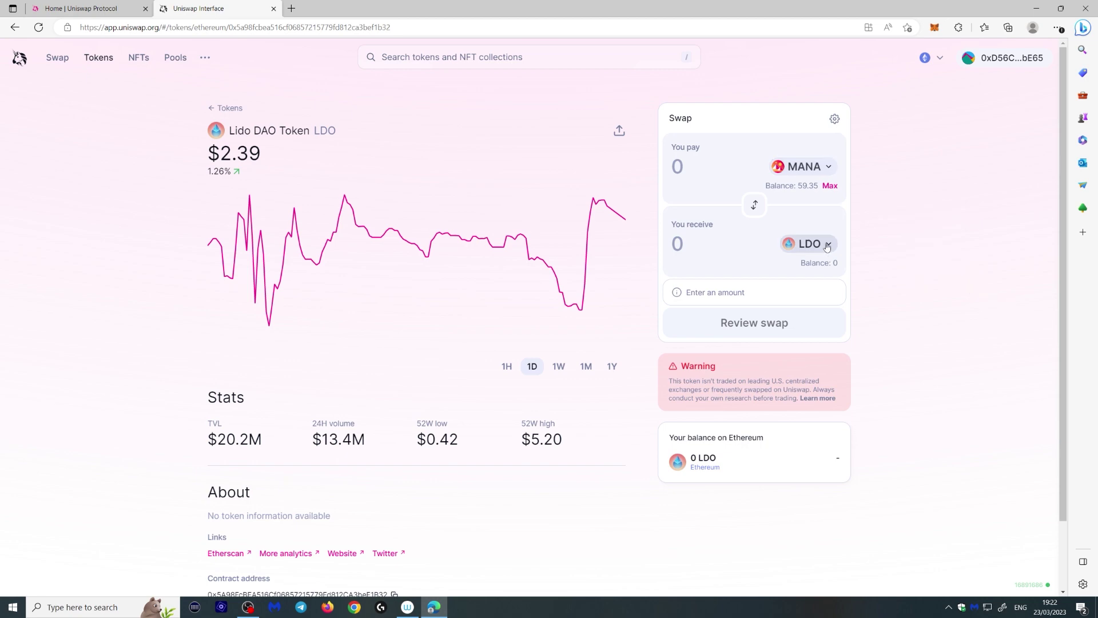
{"action": "left_click", "coordinate": [830, 185]}
{"action": "left_click", "coordinate": [782, 323]}
Approve the MANA spending cap and confirm the swap for about 15.2276 LDO in MetaMask.
{"action": "scroll", "coordinate": [1004, 231], "scroll_direction": "down", "scroll_amount": 2}
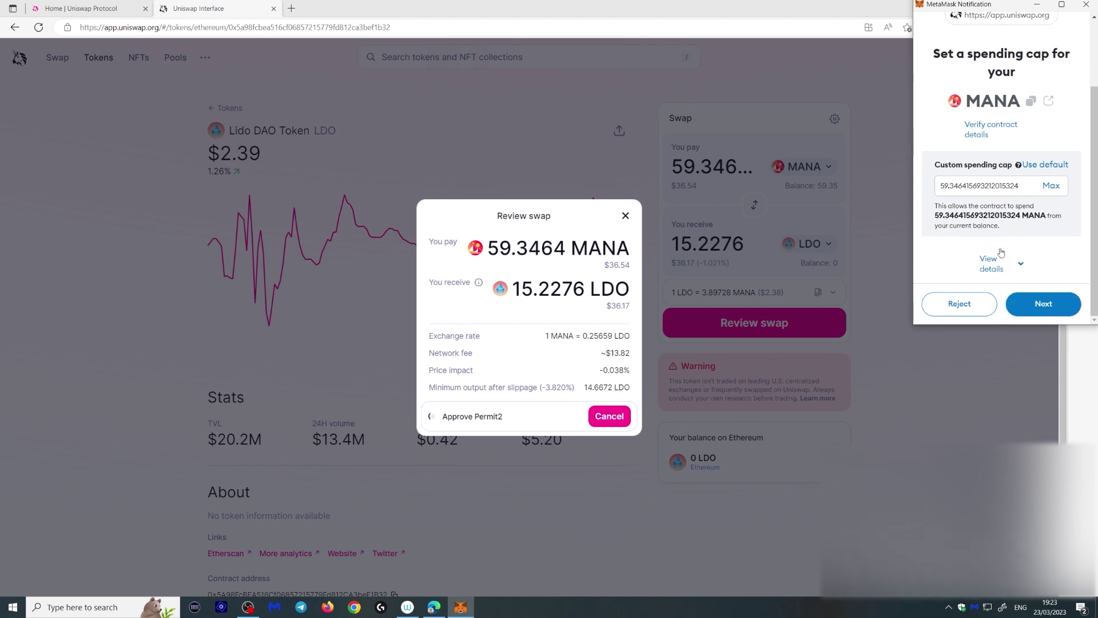
{"action": "left_click", "coordinate": [1040, 304]}
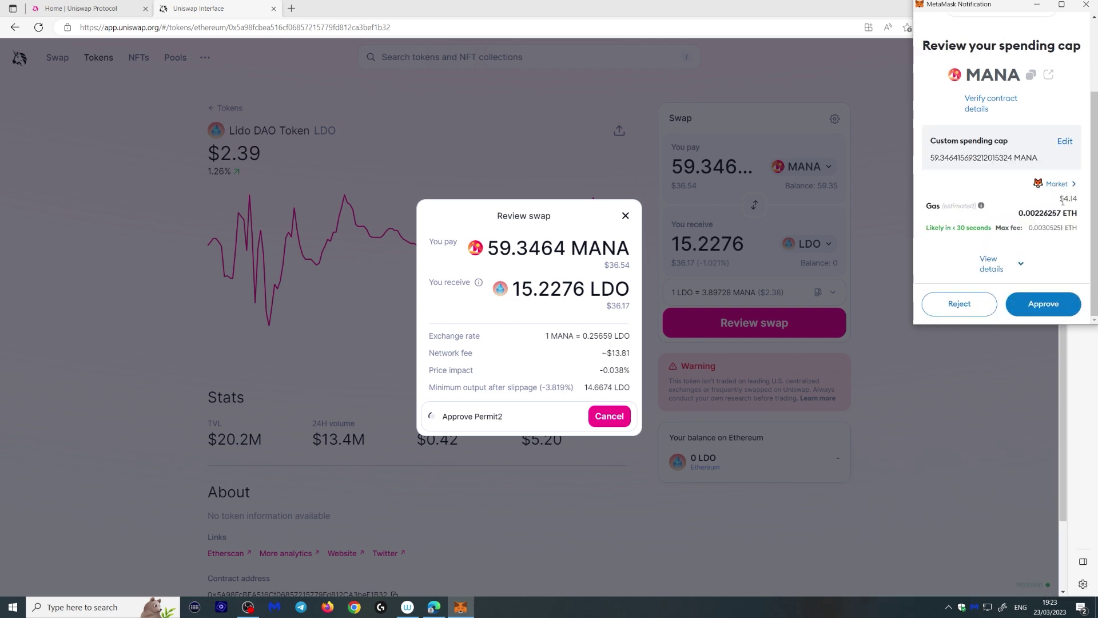
{"action": "left_click", "coordinate": [1053, 308]}
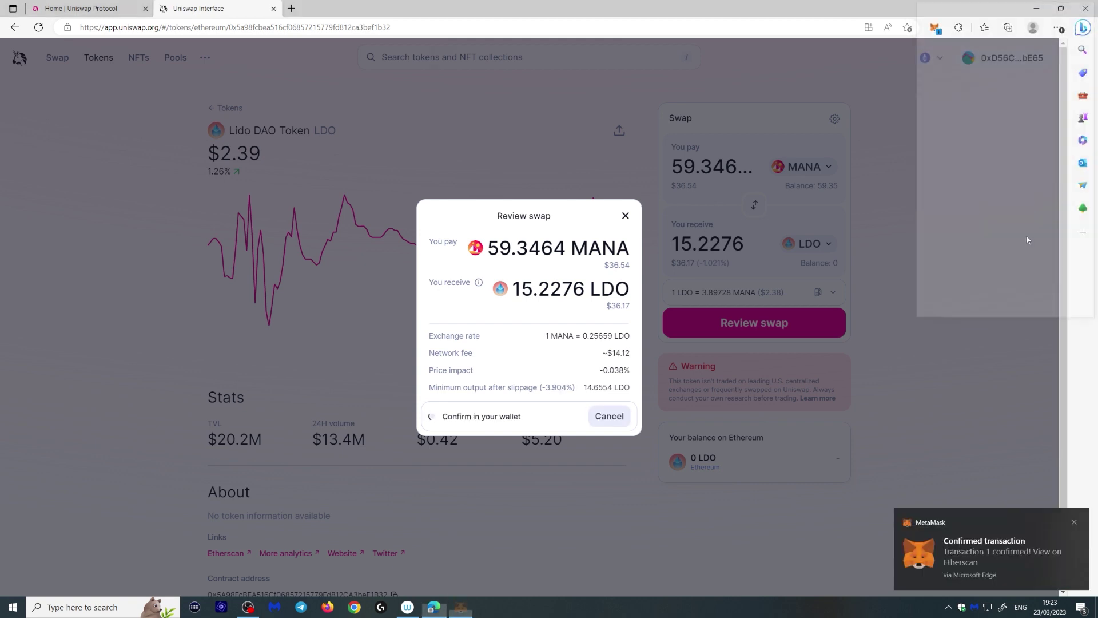
{"action": "left_click", "coordinate": [1044, 304]}
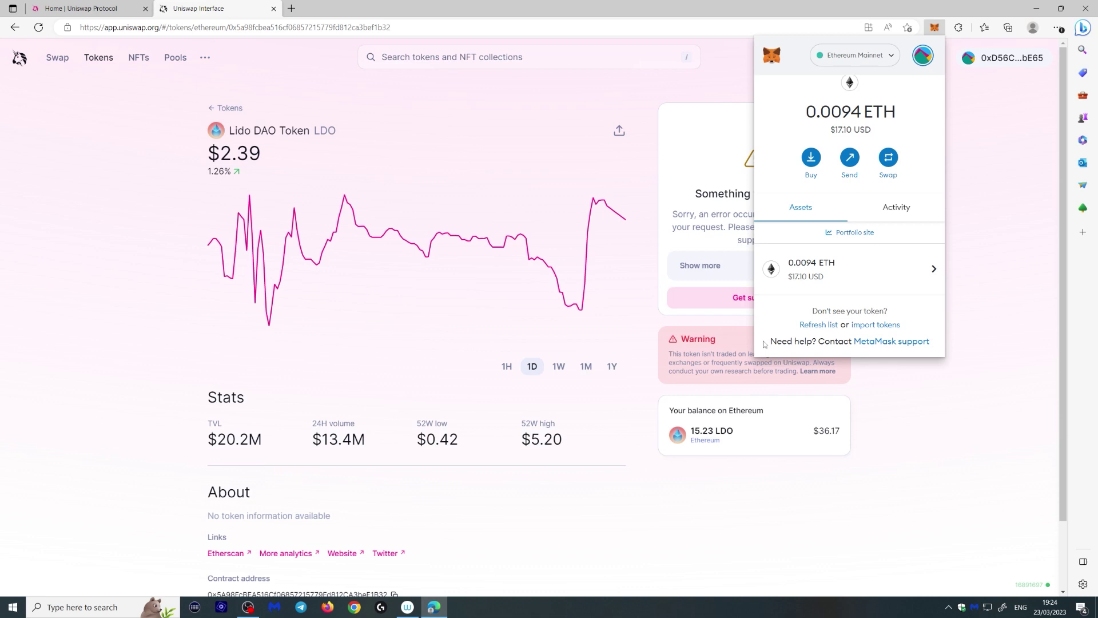
Import Lido DAO Token into MetaMask via a 'lid' search, then view Account 1's assets.
{"action": "left_click", "coordinate": [874, 326]}
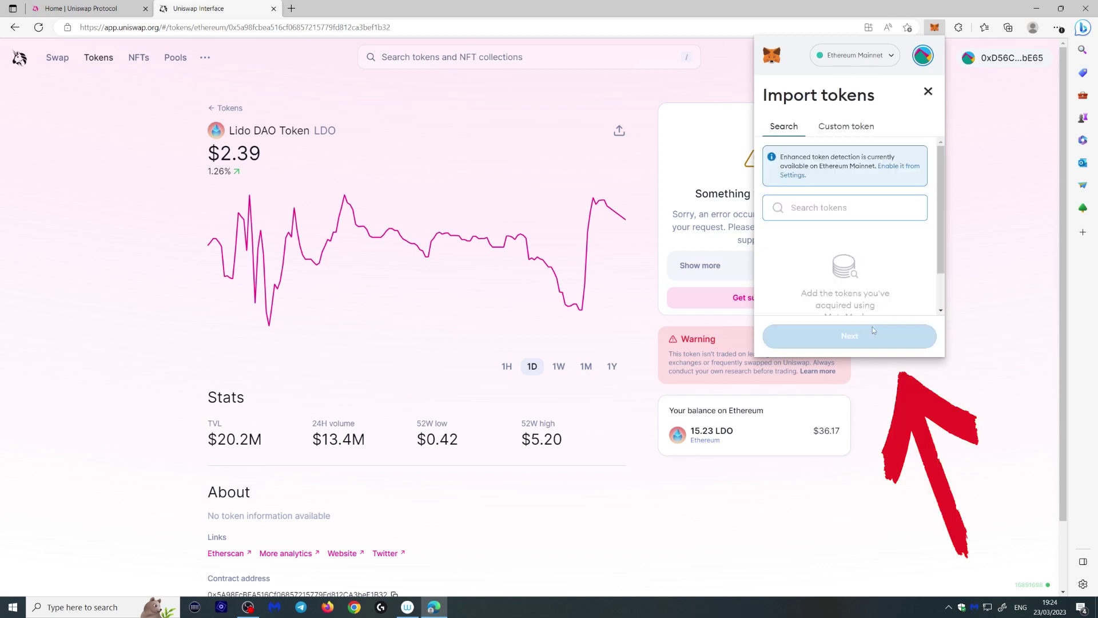
{"action": "type", "text": "lid"}
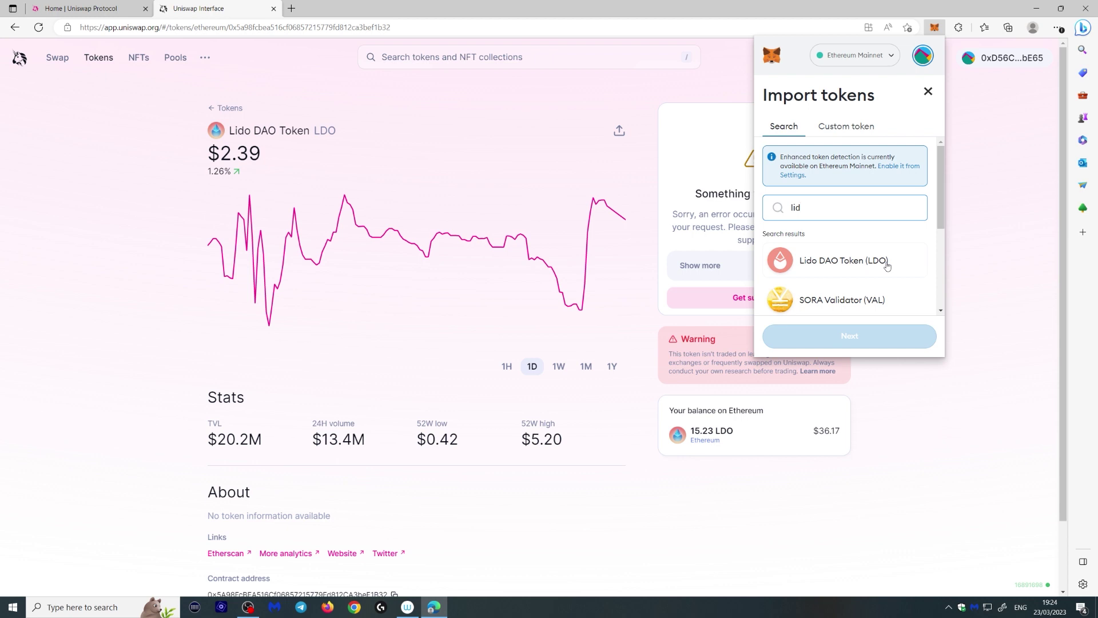
{"action": "left_click", "coordinate": [852, 263]}
{"action": "left_click", "coordinate": [895, 337]}
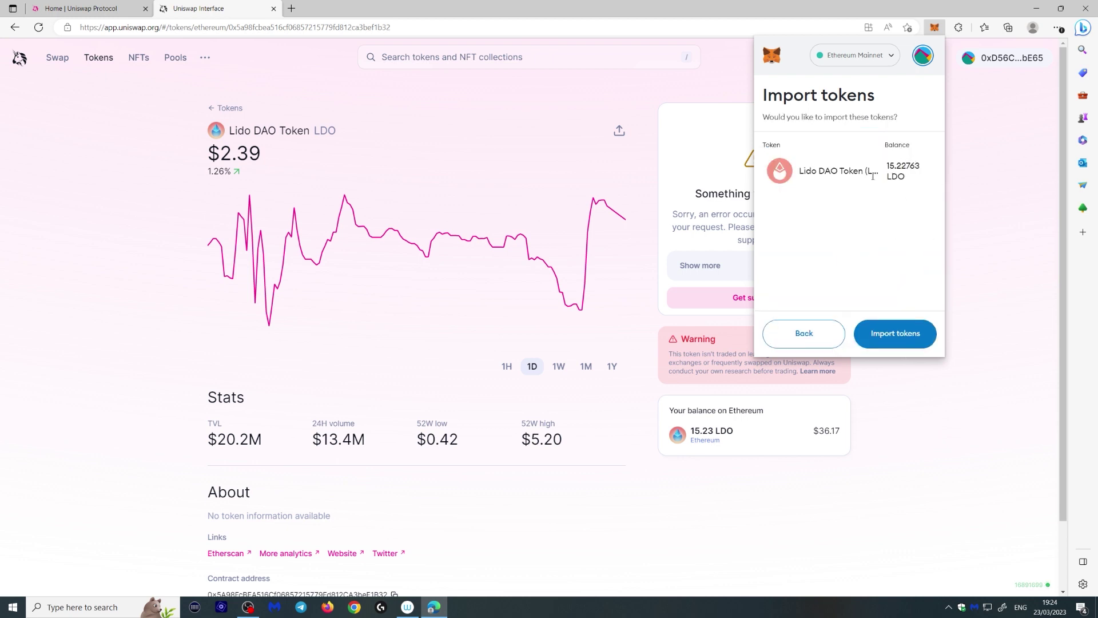
{"action": "left_click", "coordinate": [894, 335]}
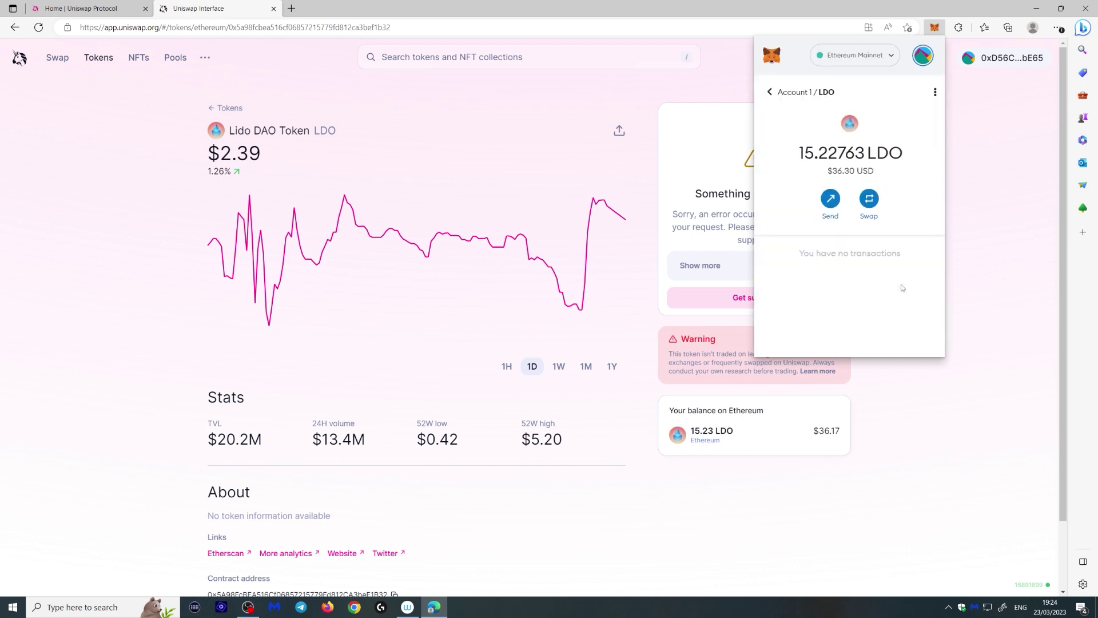
{"action": "left_click", "coordinate": [769, 92]}
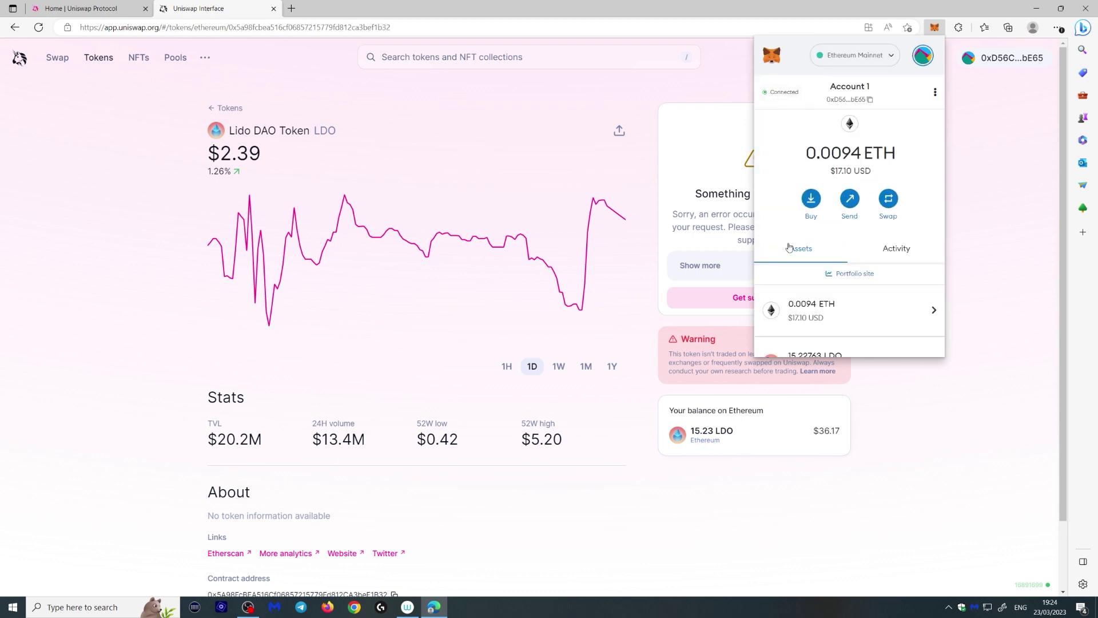
{"action": "scroll", "coordinate": [805, 280], "scroll_direction": "down", "scroll_amount": 3}
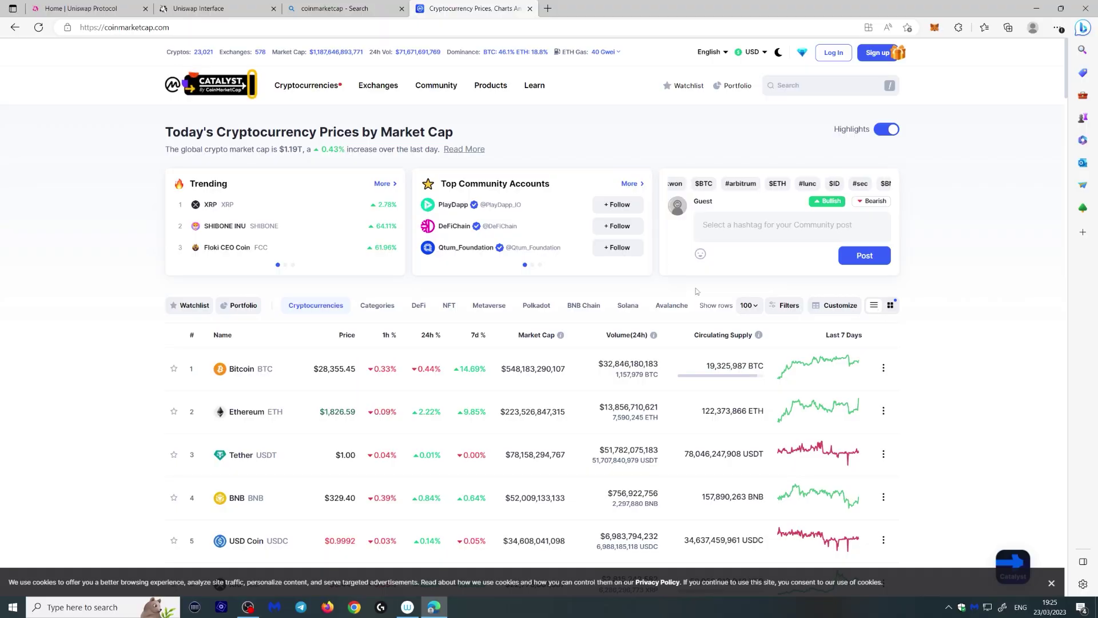
Open Shiba Inu on CoinMarketCap and copy its SHIB Ethereum contract address.
{"action": "scroll", "coordinate": [541, 255], "scroll_direction": "down", "scroll_amount": 4}
{"action": "scroll", "coordinate": [540, 255], "scroll_direction": "down", "scroll_amount": 1}
{"action": "scroll", "coordinate": [425, 343], "scroll_direction": "down", "scroll_amount": 1}
{"action": "scroll", "coordinate": [425, 344], "scroll_direction": "down", "scroll_amount": 3}
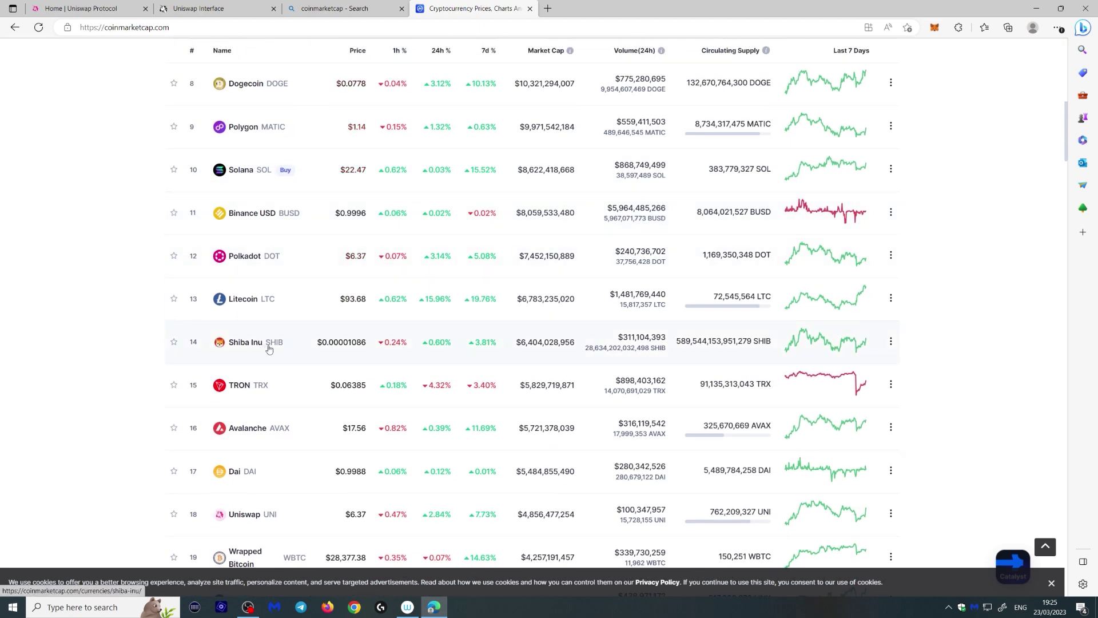
{"action": "left_click", "coordinate": [268, 345]}
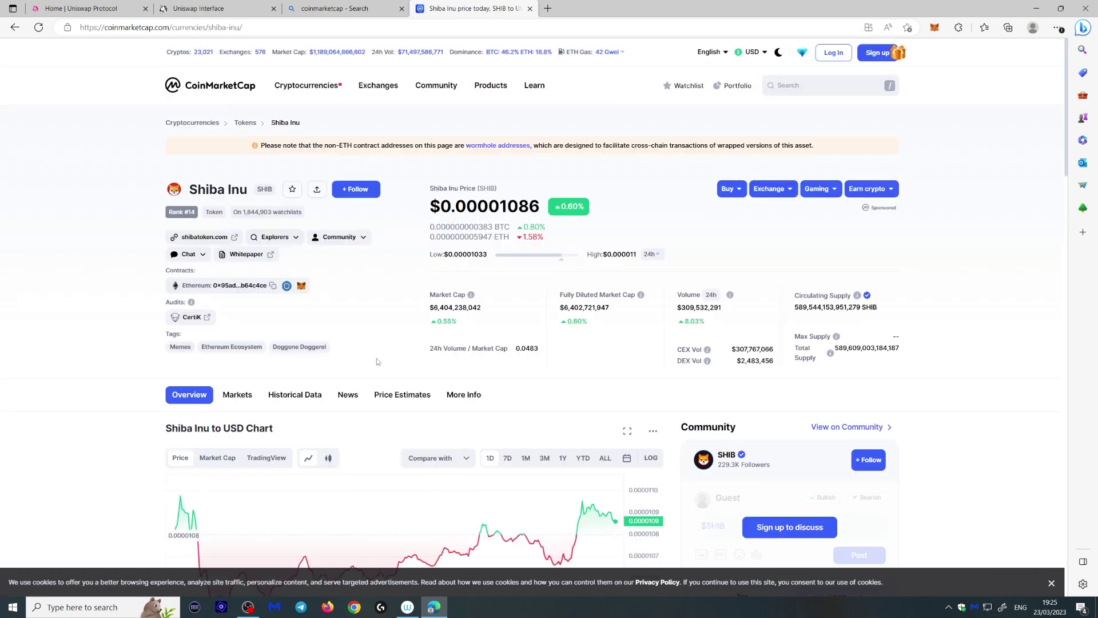
{"action": "left_click", "coordinate": [267, 288]}
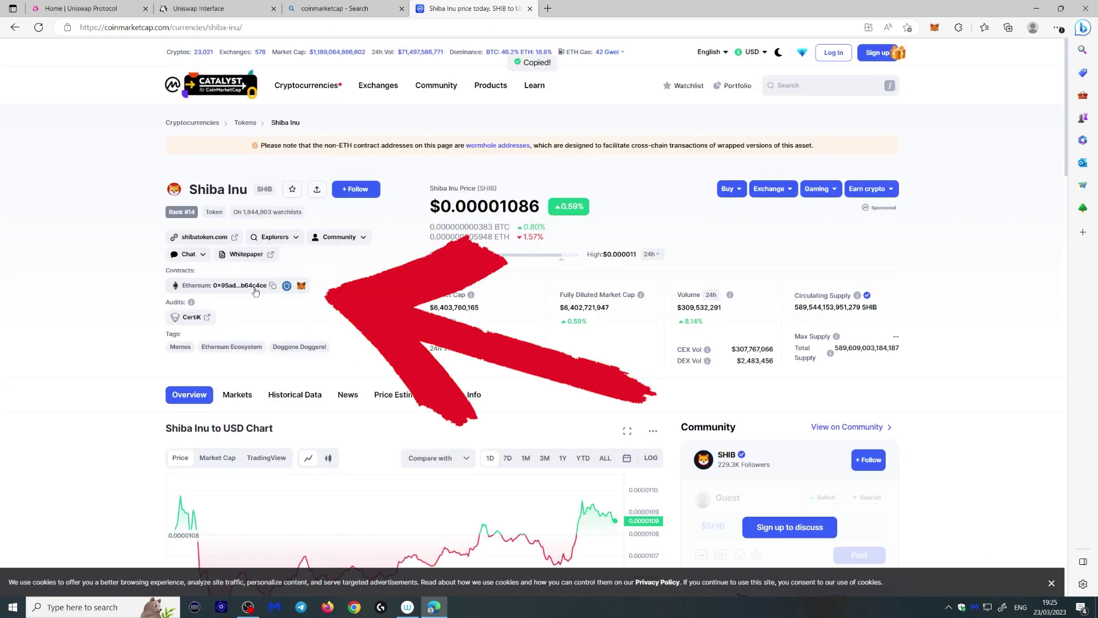
Paste the SHIB contract address into Uniswap's token search and open the SHIB token page.
{"action": "left_click", "coordinate": [934, 28]}
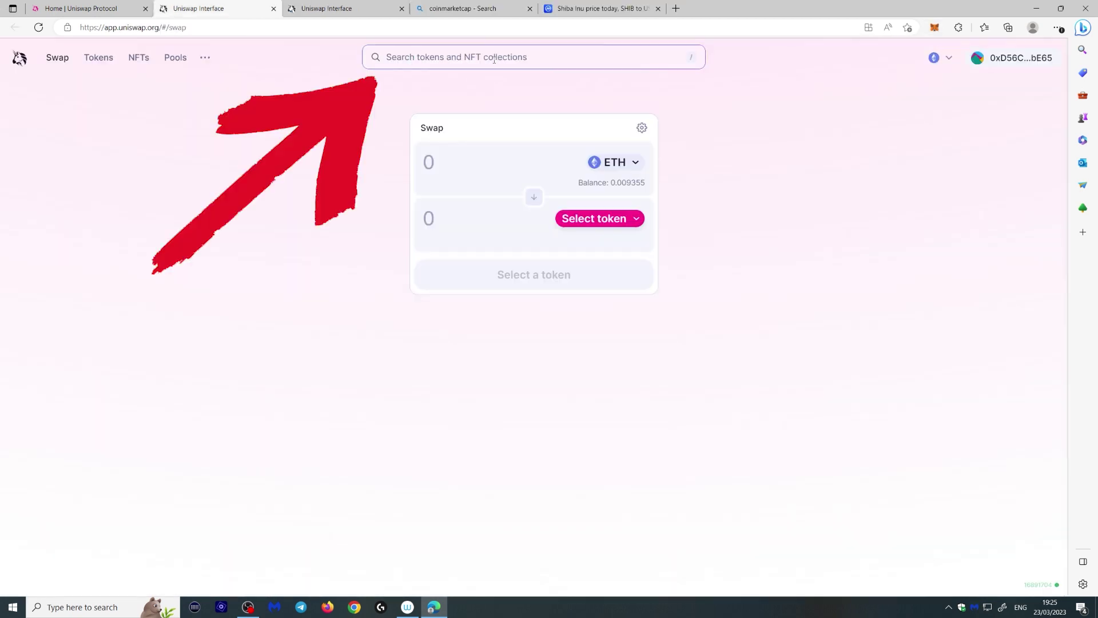
{"action": "right_click", "coordinate": [496, 59]}
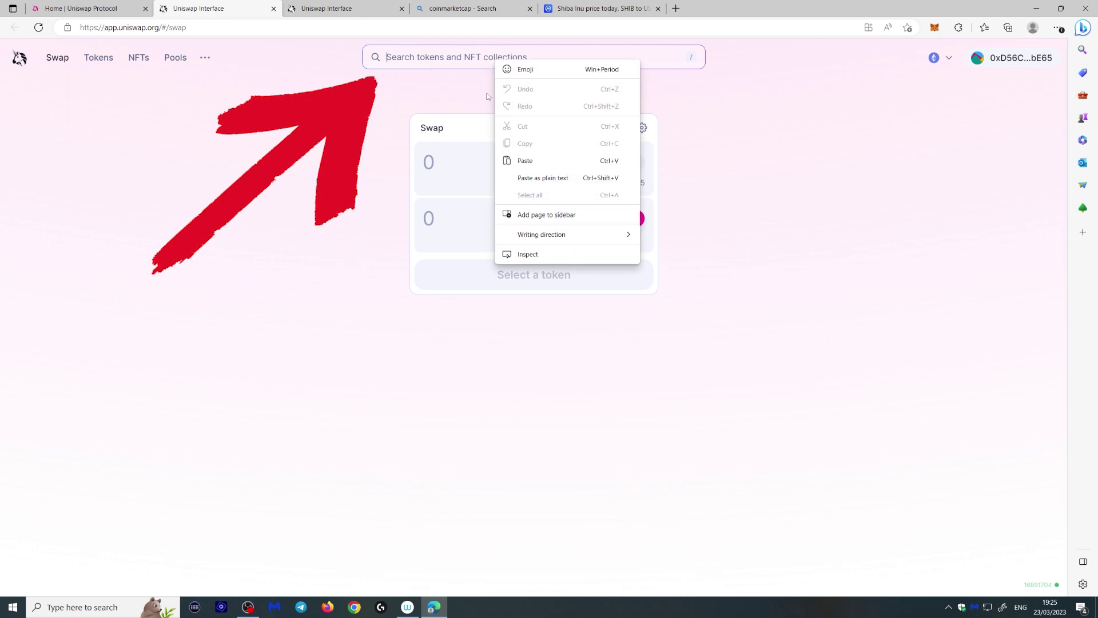
{"action": "left_click", "coordinate": [523, 161]}
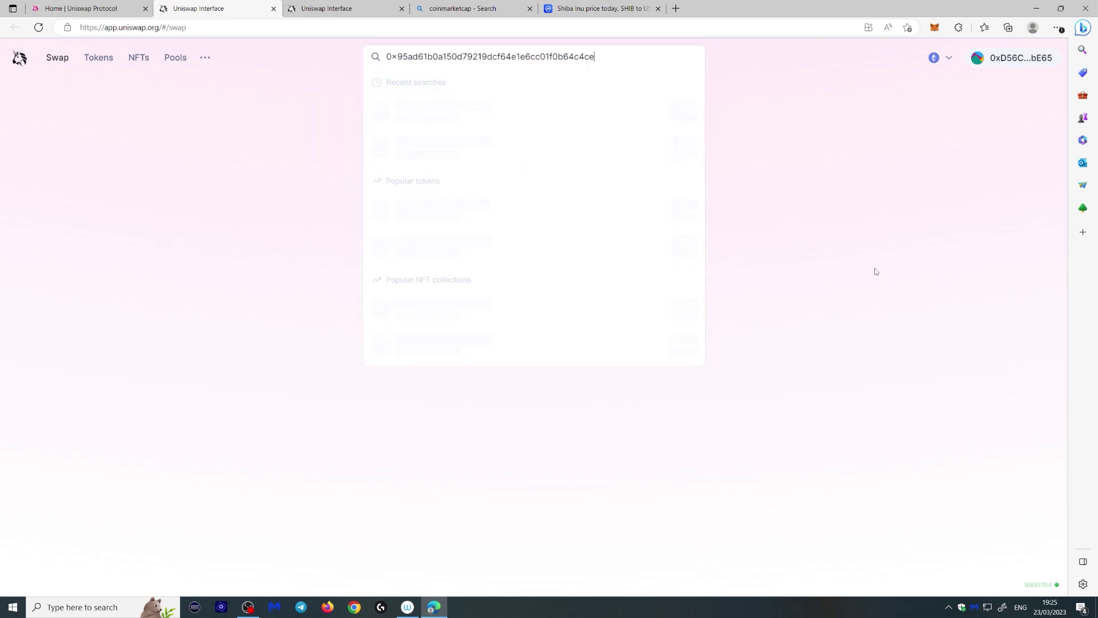
{"action": "left_click", "coordinate": [449, 117]}
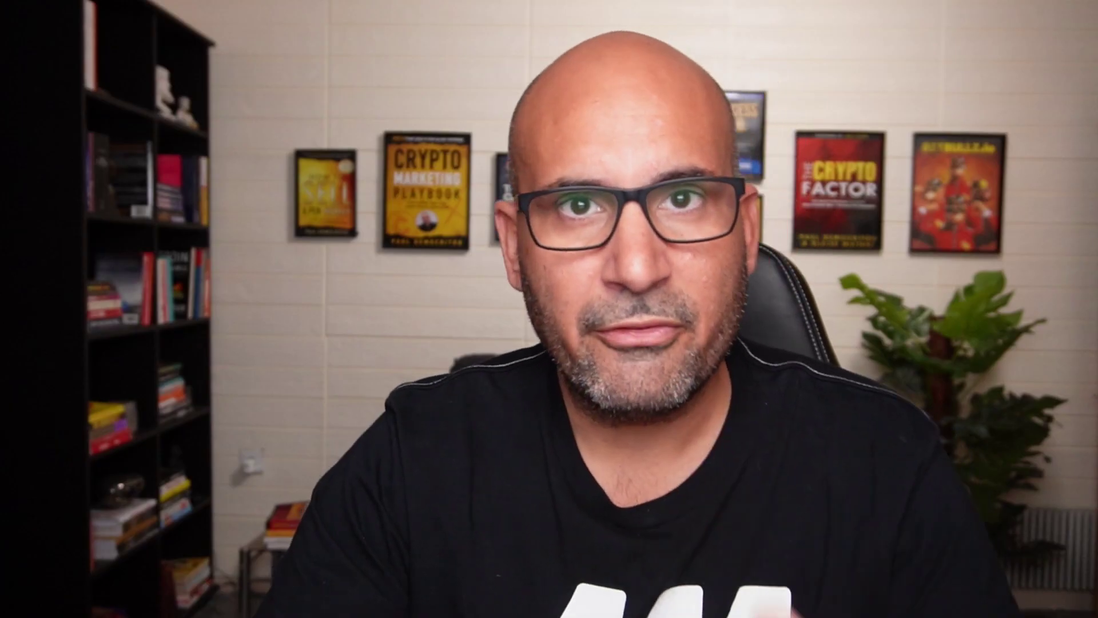